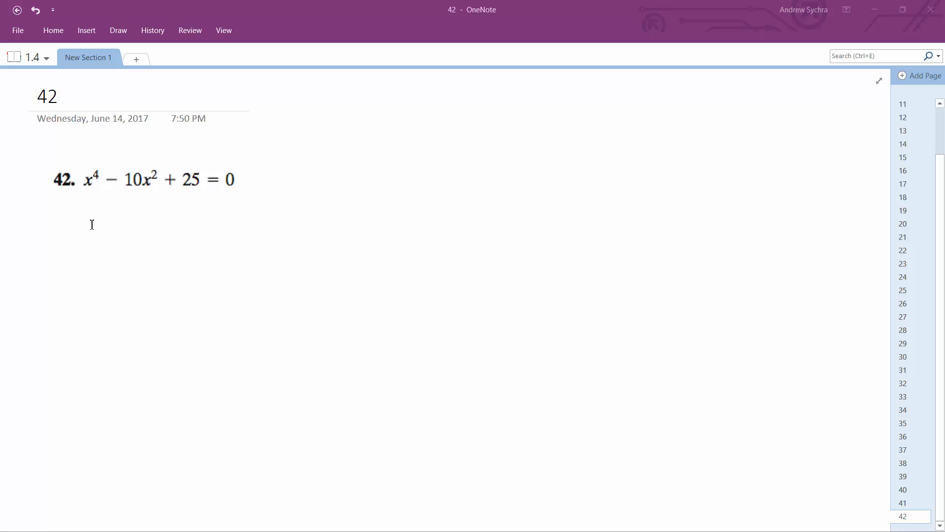
mouse_move(89, 211)
left_mouse_down()
mouse_move(83, 222)
mouse_move(95, 255)
left_mouse_up()
mouse_move(99, 232)
left_mouse_down()
mouse_move(112, 249)
mouse_move(100, 251)
left_mouse_up()
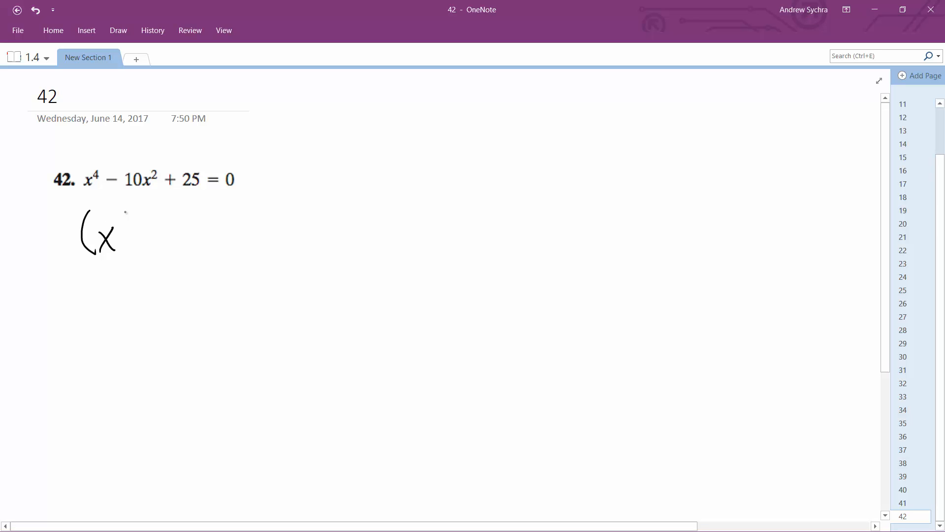
Ink the factored form (x² − 5)(x² − 5) under the printed equation.
left_click_drag(118, 212, 155, 234)
mouse_move(192, 216)
left_mouse_down()
mouse_move(174, 244)
mouse_move(205, 254)
left_mouse_up()
mouse_move(237, 211)
left_mouse_down()
mouse_move(227, 226)
mouse_move(235, 254)
mouse_move(260, 251)
mouse_move(249, 248)
left_mouse_up()
mouse_move(260, 207)
left_mouse_down()
mouse_move(296, 228)
mouse_move(304, 216)
mouse_move(303, 243)
left_mouse_up()
left_click_drag(329, 194, 331, 247)
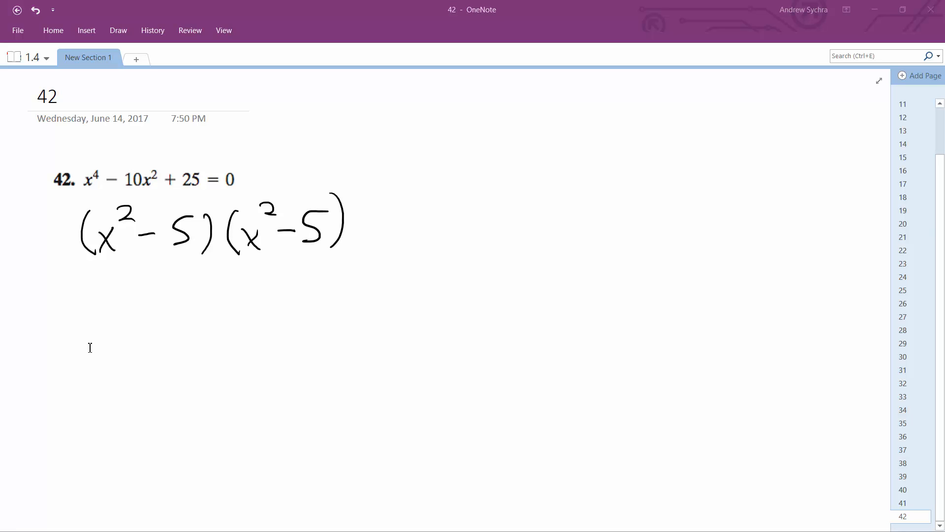
Ink the first two linear factors (x + √5)(x − √5) on a new line.
mouse_move(89, 290)
left_mouse_down()
mouse_move(82, 338)
mouse_move(112, 332)
left_mouse_up()
mouse_move(112, 306)
left_mouse_down()
mouse_move(99, 334)
mouse_move(120, 326)
left_mouse_up()
mouse_move(116, 319)
left_mouse_down()
mouse_move(182, 293)
mouse_move(156, 328)
left_mouse_up()
mouse_move(174, 291)
left_mouse_down()
mouse_move(176, 331)
mouse_move(211, 326)
left_mouse_up()
mouse_move(233, 312)
left_mouse_down()
mouse_move(259, 327)
mouse_move(296, 286)
mouse_move(268, 325)
left_mouse_up()
left_click_drag(292, 281, 293, 334)
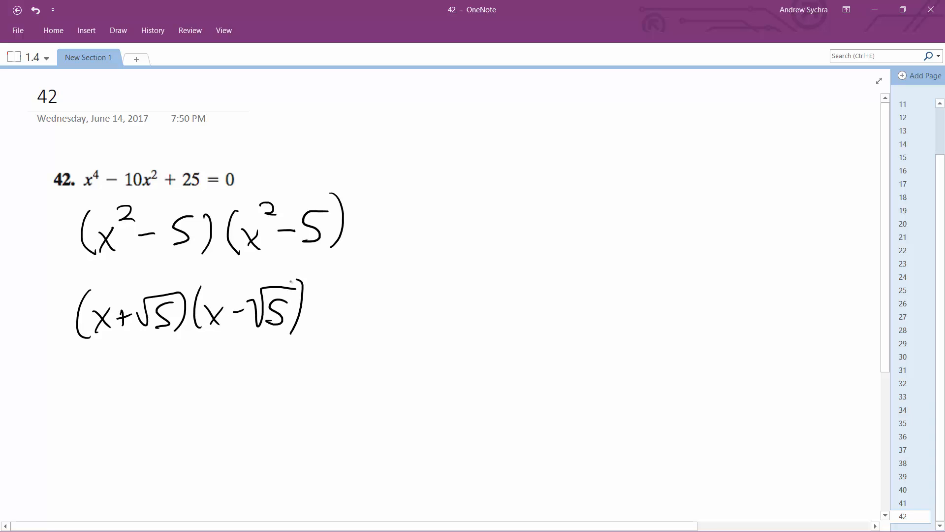
Ink the third and fourth factors (x + √5)(x − √5) to complete the line.
mouse_move(325, 285)
left_mouse_down()
mouse_move(313, 332)
mouse_move(344, 328)
left_mouse_up()
mouse_move(342, 305)
left_mouse_down()
mouse_move(330, 329)
mouse_move(357, 325)
left_mouse_up()
left_click_drag(350, 317, 369, 317)
mouse_move(375, 310)
left_mouse_down()
mouse_move(381, 324)
mouse_move(407, 290)
mouse_move(389, 324)
left_mouse_up()
left_click_drag(418, 284, 421, 335)
left_click_drag(446, 286, 436, 326)
mouse_move(448, 304)
left_mouse_down()
mouse_move(464, 323)
mouse_move(527, 285)
mouse_move(502, 319)
left_mouse_up()
left_click_drag(525, 269, 519, 330)
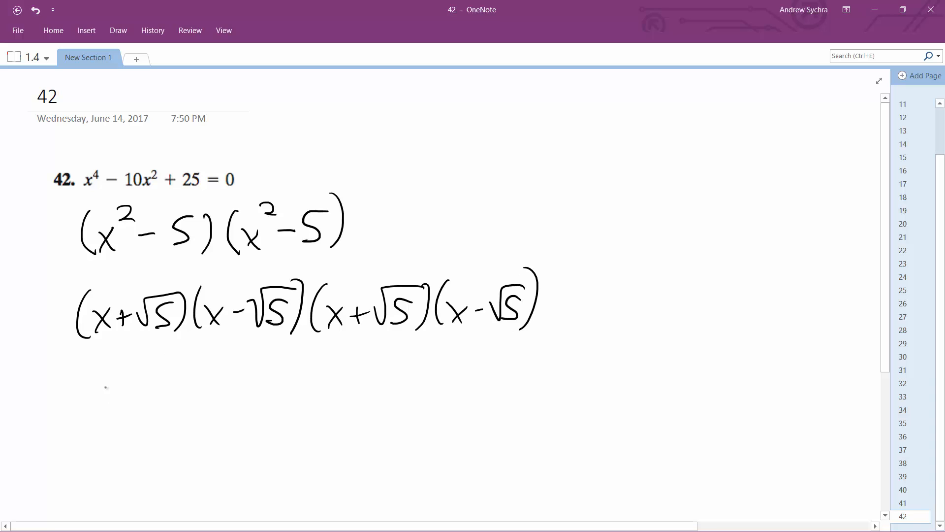
Write the answer x = ±√5 beneath the factors.
left_click_drag(106, 384, 131, 412)
mouse_move(131, 382)
left_mouse_down()
mouse_move(110, 418)
mouse_move(168, 403)
left_mouse_up()
mouse_move(144, 397)
left_mouse_down()
mouse_move(198, 390)
mouse_move(210, 379)
left_mouse_up()
mouse_move(189, 396)
left_mouse_down()
mouse_move(216, 396)
mouse_move(251, 365)
mouse_move(279, 365)
mouse_move(248, 402)
left_mouse_up()
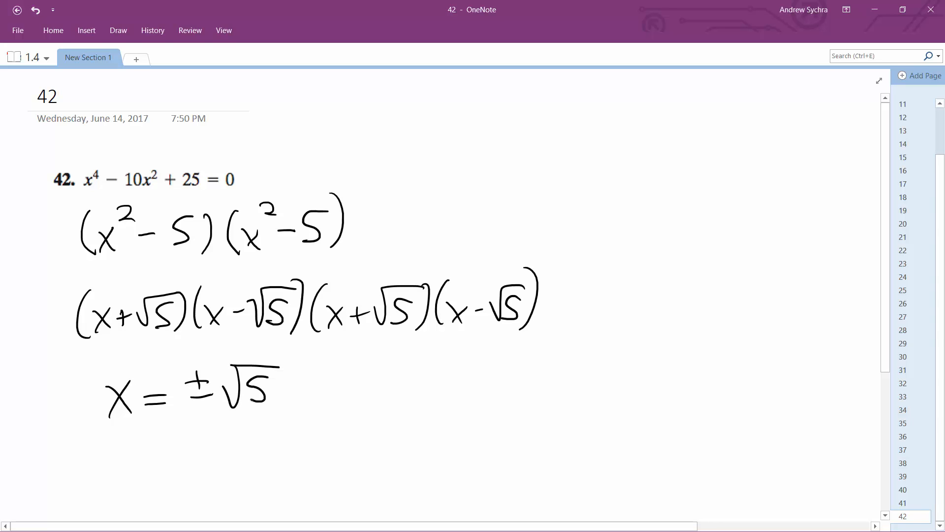